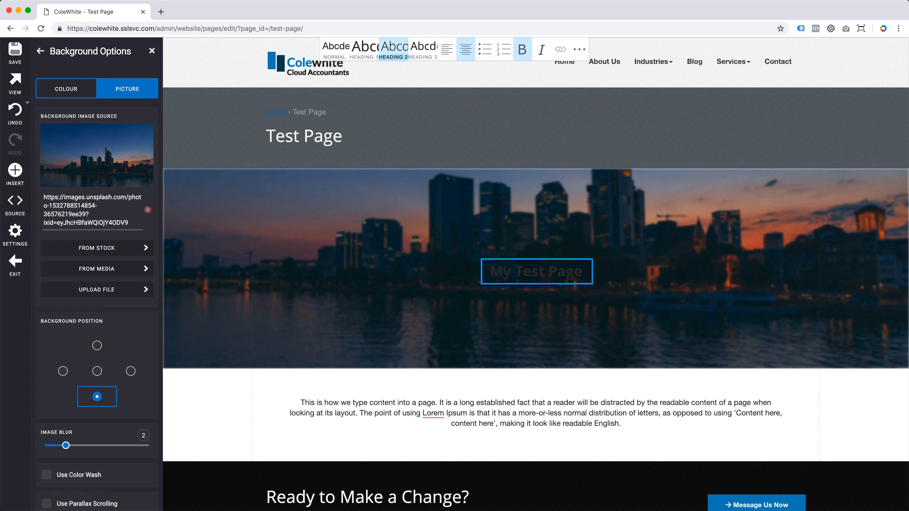
Change the font colour of the "My Test Page" heading to white by raising its lightness to the maximum.
click(42, 53)
click(82, 162)
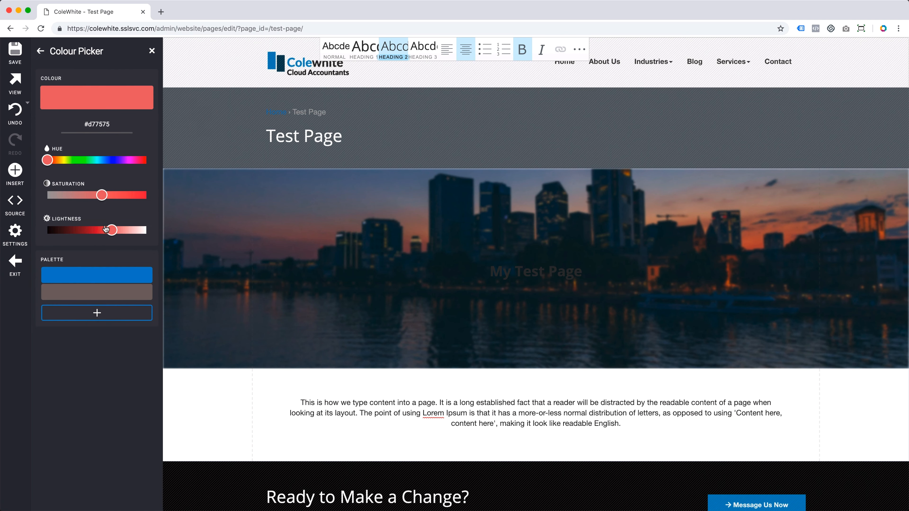
drag(107, 231, 161, 234)
Insert a row with columns in a new section below the intro paragraph and delete its middle column.
click(15, 174)
drag(64, 289, 536, 461)
scroll(487, 394, down, 2)
click(487, 437)
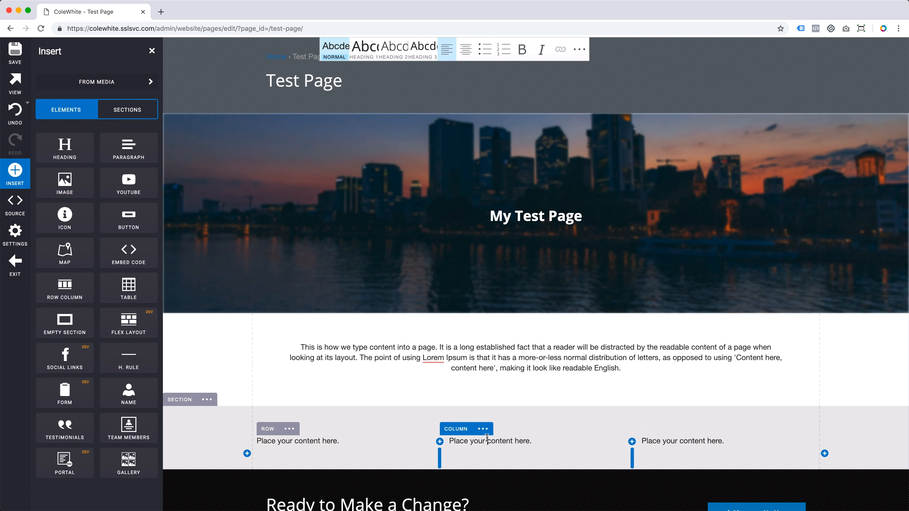
click(483, 429)
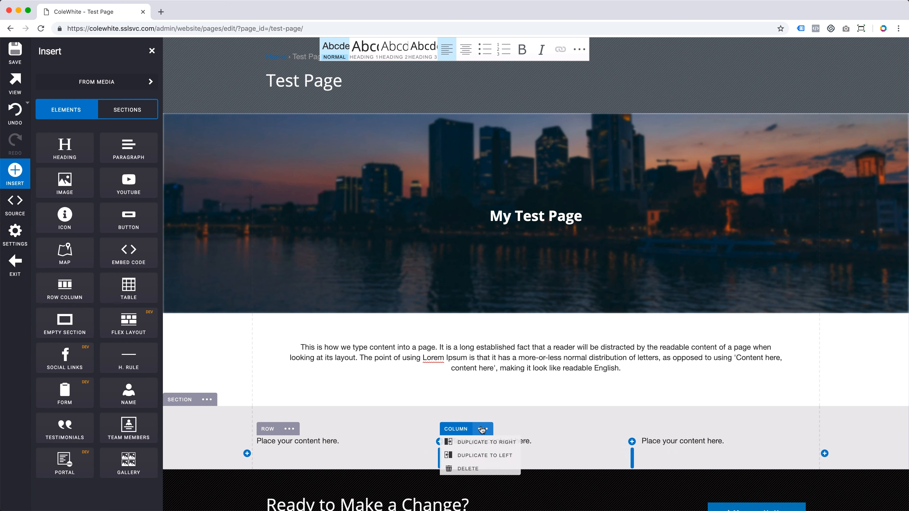
click(468, 469)
Replace the second column's placeholder with the copied paragraph text and insert the Frankfurt Vacation Travel Guide YouTube video in the first column.
drag(630, 440, 545, 439)
right_click(555, 438)
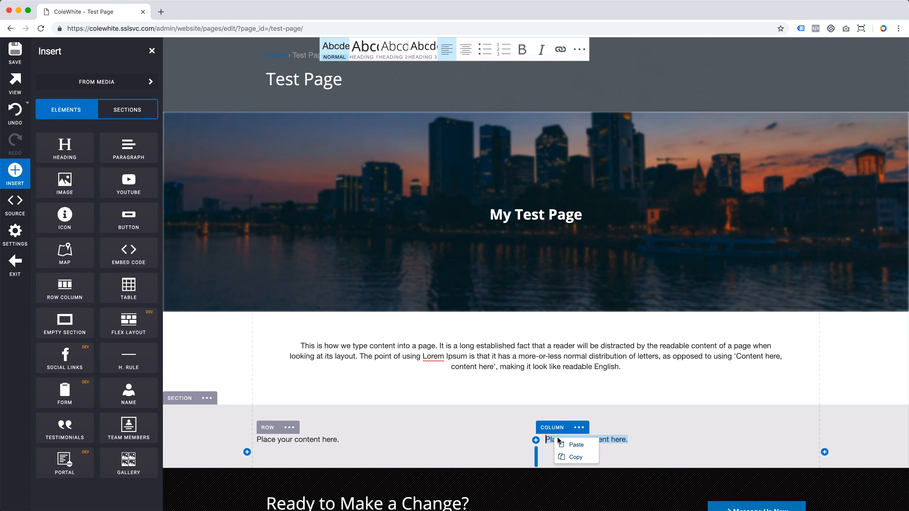
click(583, 445)
drag(128, 183, 297, 439)
Delete the end of the third paragraph beside the video, from "The point of using Lorem Ipsum" onwards.
scroll(501, 394, down, 5)
drag(576, 402, 504, 381)
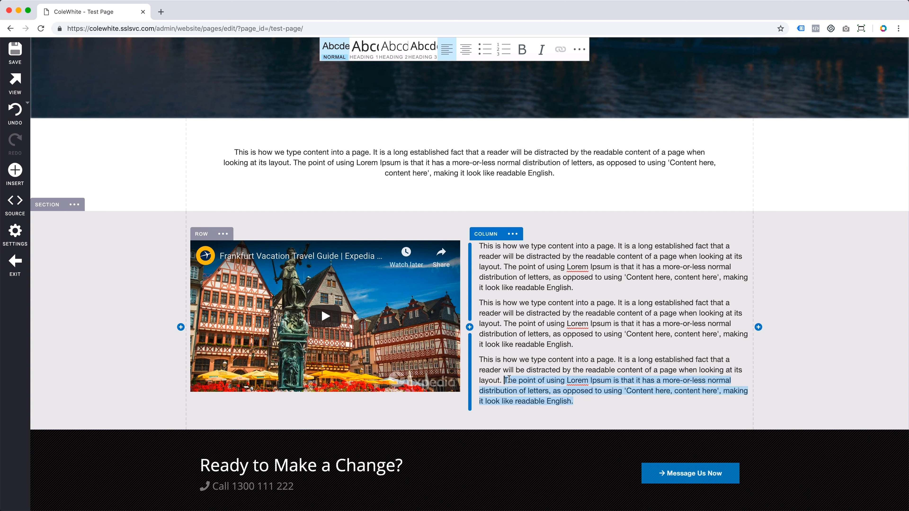
key(BackSpace)
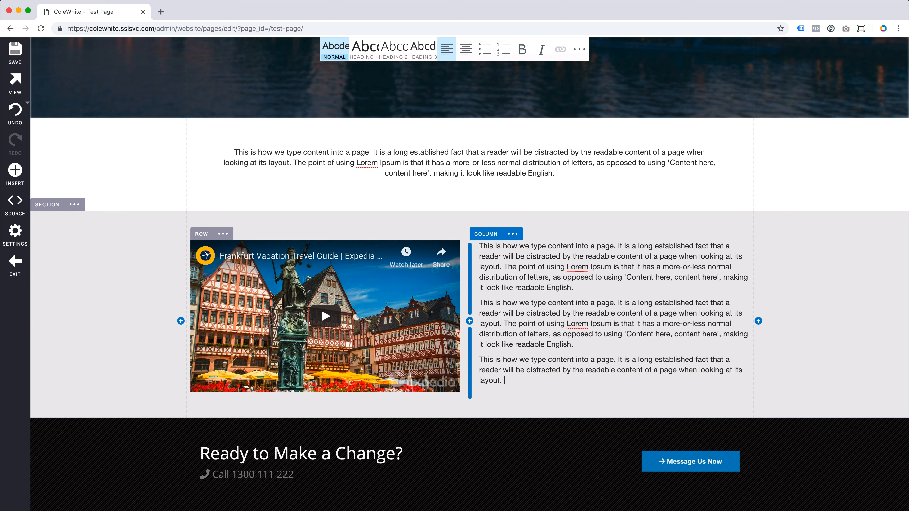
Insert the predesigned Features section with text beside an image below the video section.
click(10, 184)
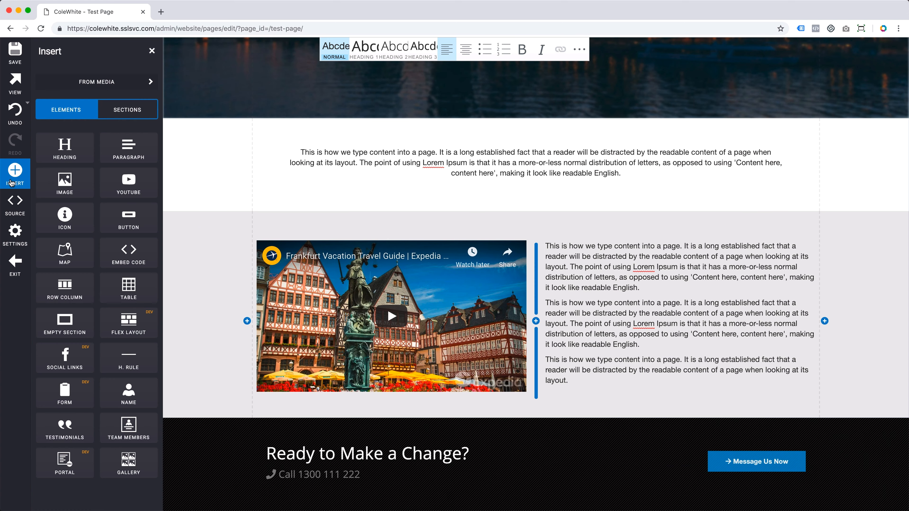
click(134, 117)
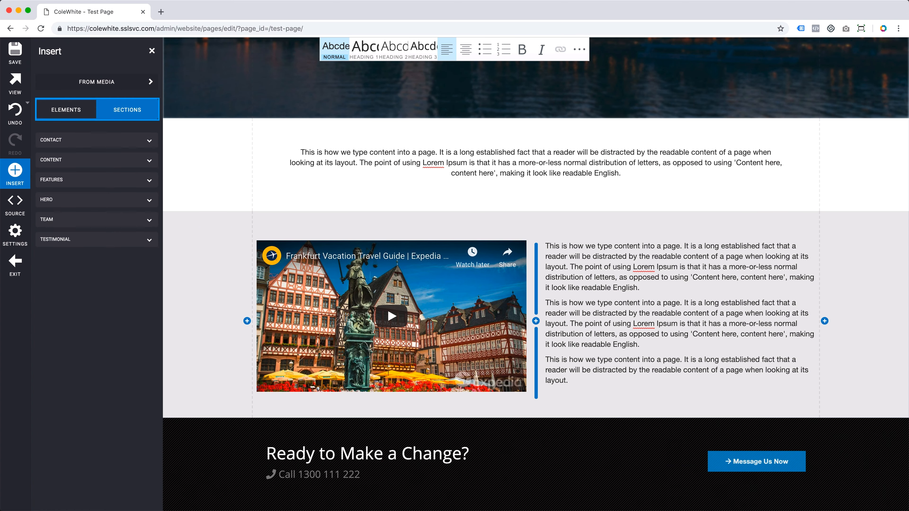
click(96, 180)
click(97, 358)
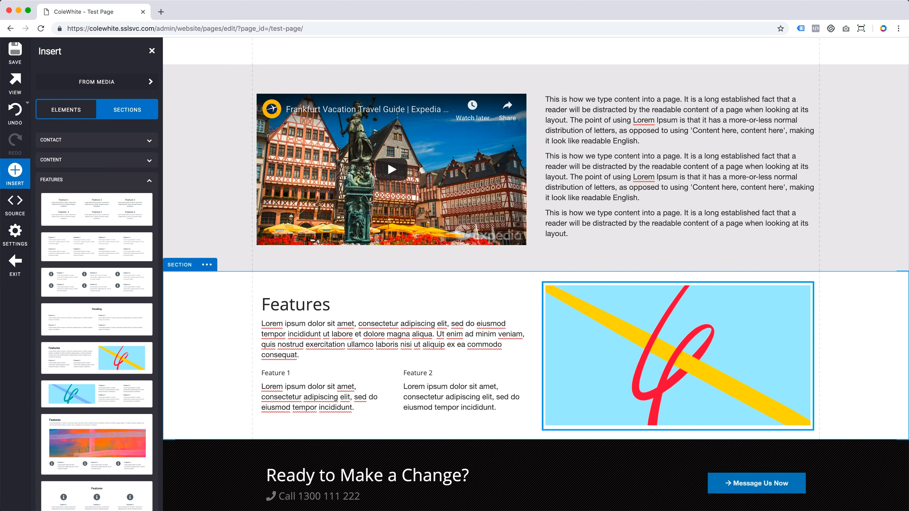
Replace the Features section's placeholder image with a daytime skyline photo from the stock images, using the search term "frankfurt".
click(577, 289)
click(93, 223)
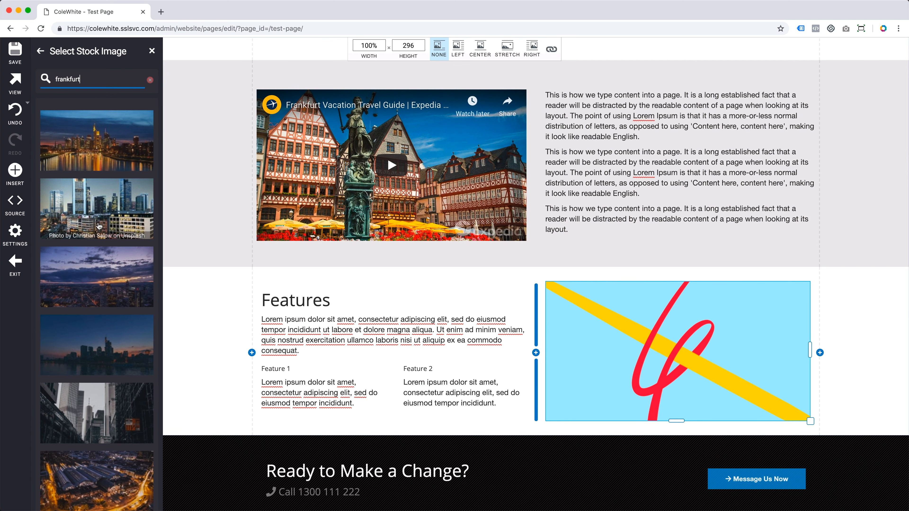
click(90, 211)
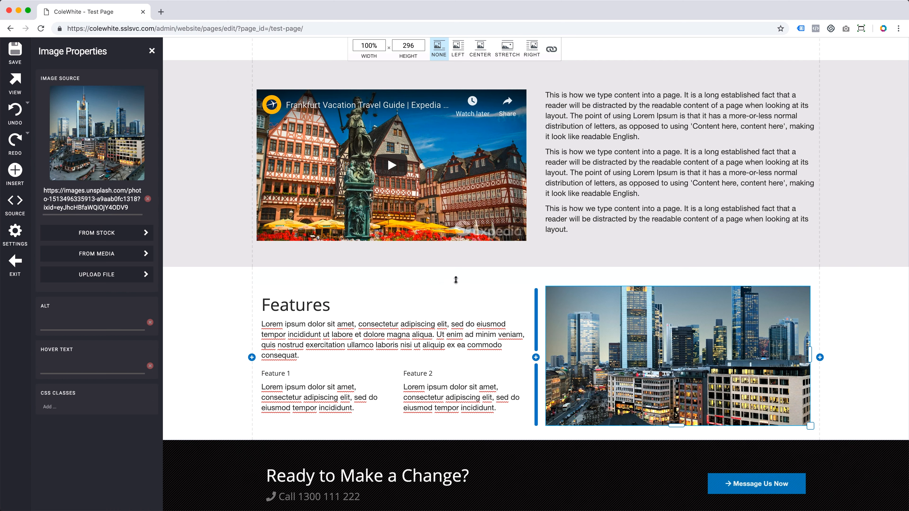
Increase the spacing above and below the Features section's content, with the bottom spacing set to 8.
click(456, 281)
drag(467, 279, 467, 298)
drag(461, 453, 460, 477)
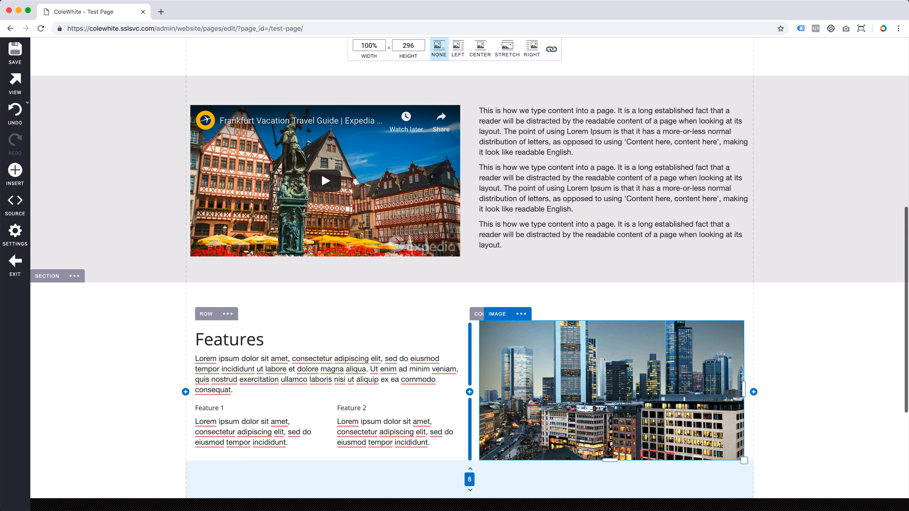
Add a new line reading "Learn More" below the centred intro paragraph.
scroll(469, 269, up, 8)
click(555, 319)
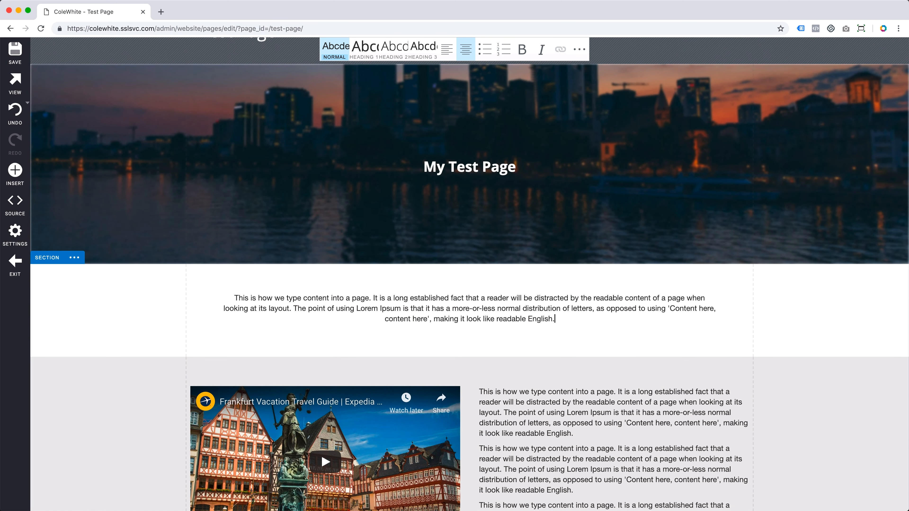
key(Return)
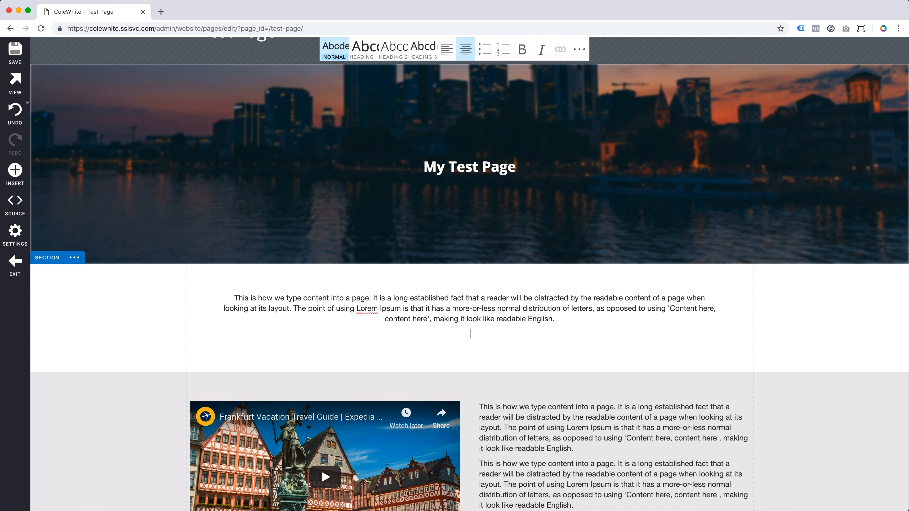
text(Learn More)
Link the "Learn More" text to the website's contact page.
triple_click(482, 334)
click(560, 49)
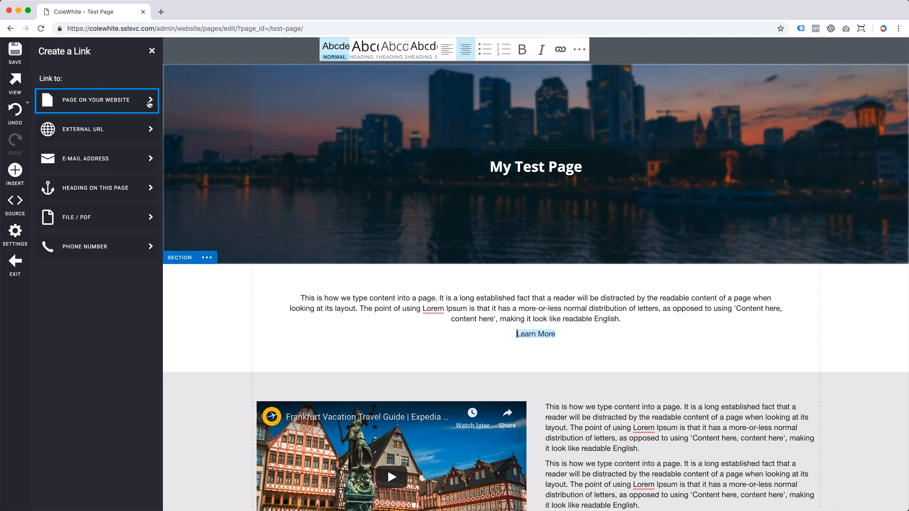
click(116, 102)
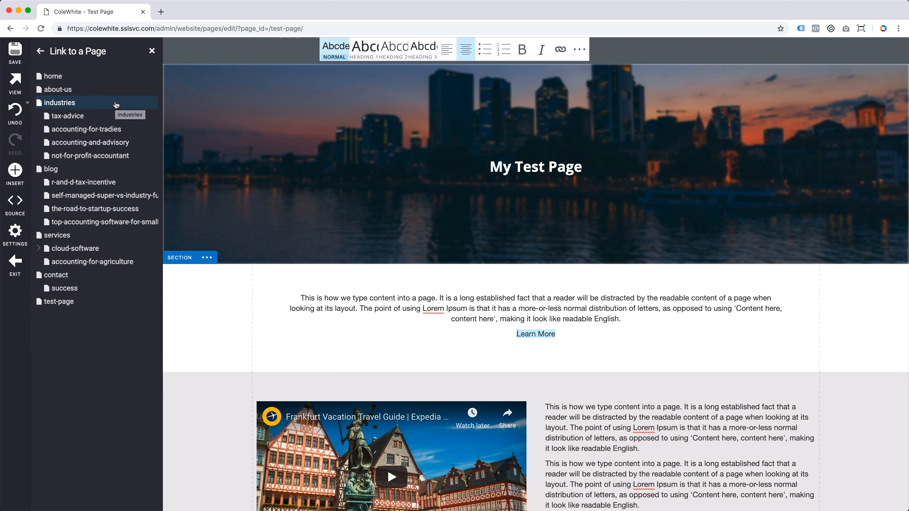
click(57, 275)
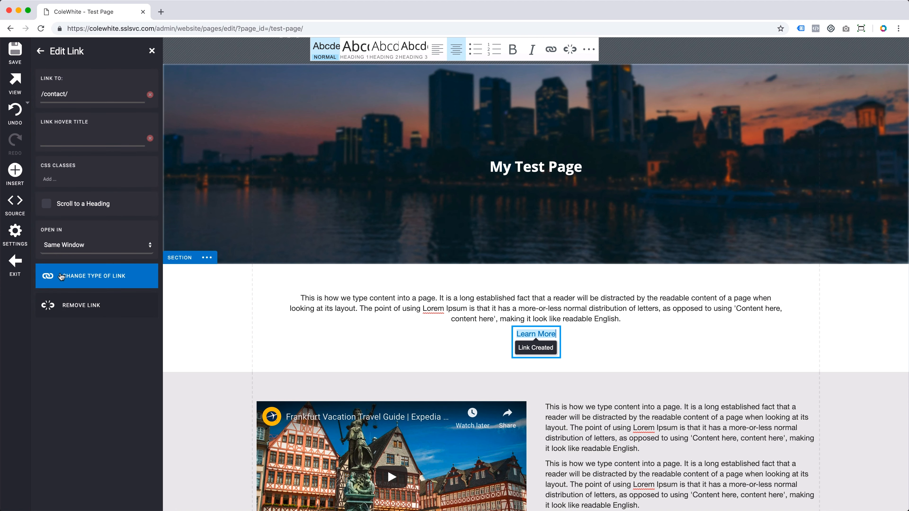
Insert a button below the video and text row and centre-align it.
scroll(303, 341, down, 5)
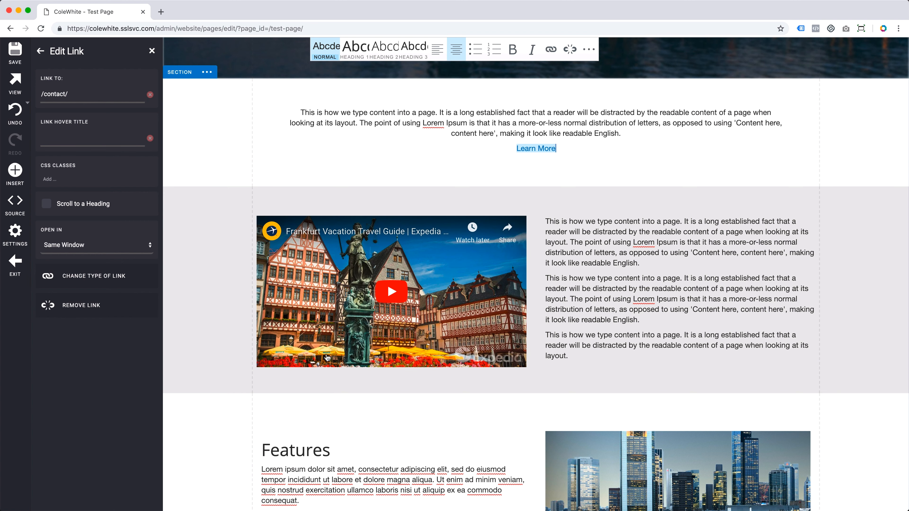
click(15, 172)
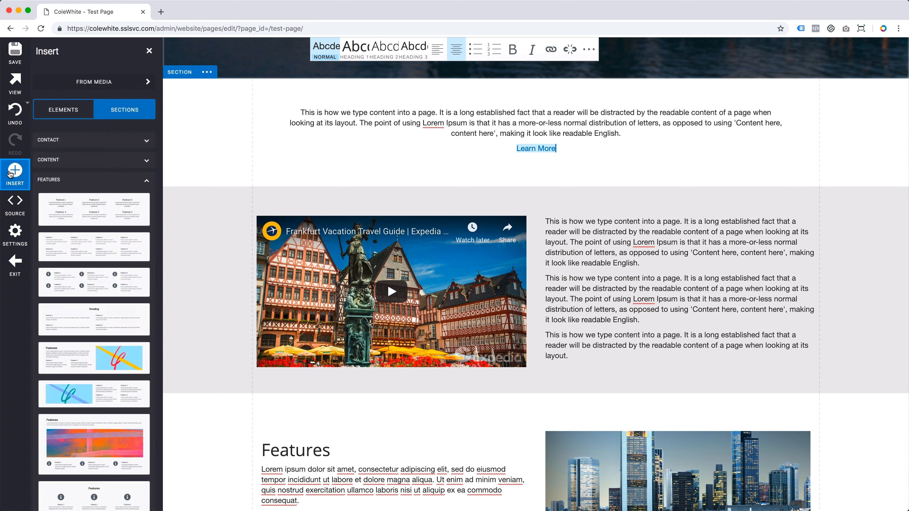
drag(129, 218, 542, 381)
click(466, 49)
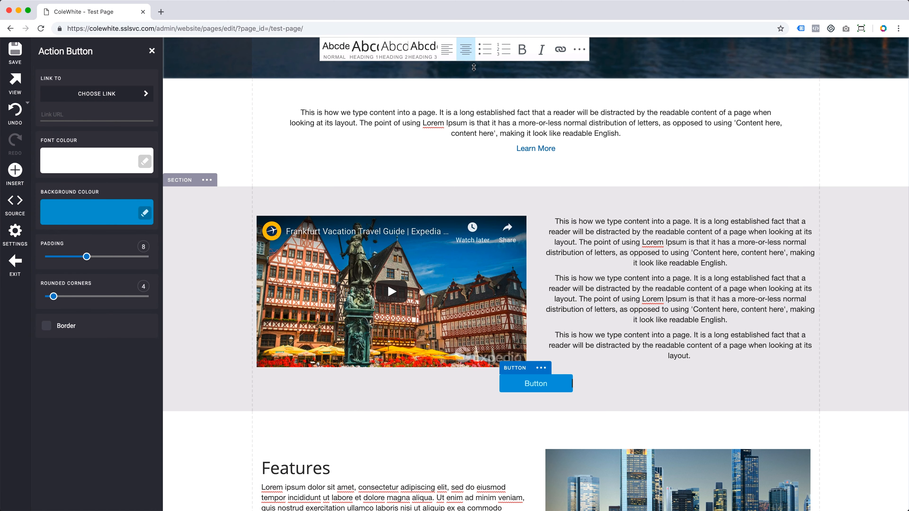
Give the button the brown palette colour as its background and set its rounded corners to 11.
click(114, 223)
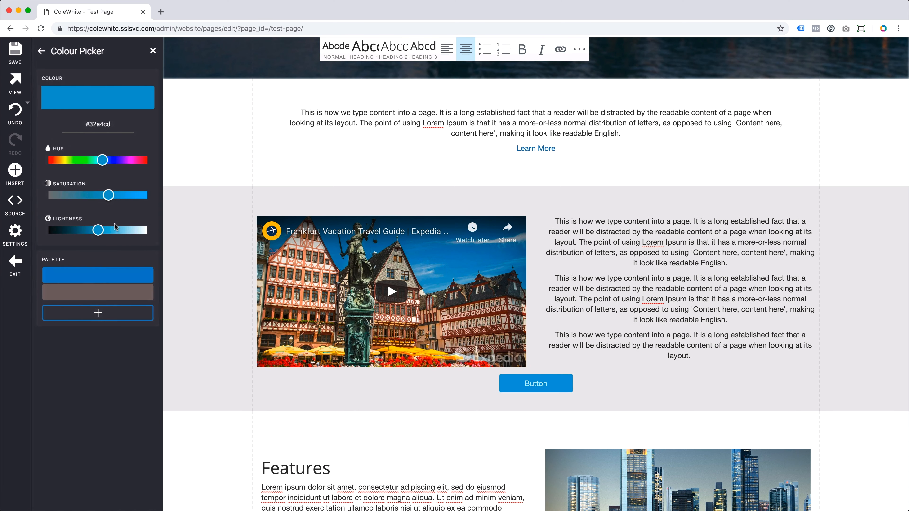
click(96, 293)
click(41, 51)
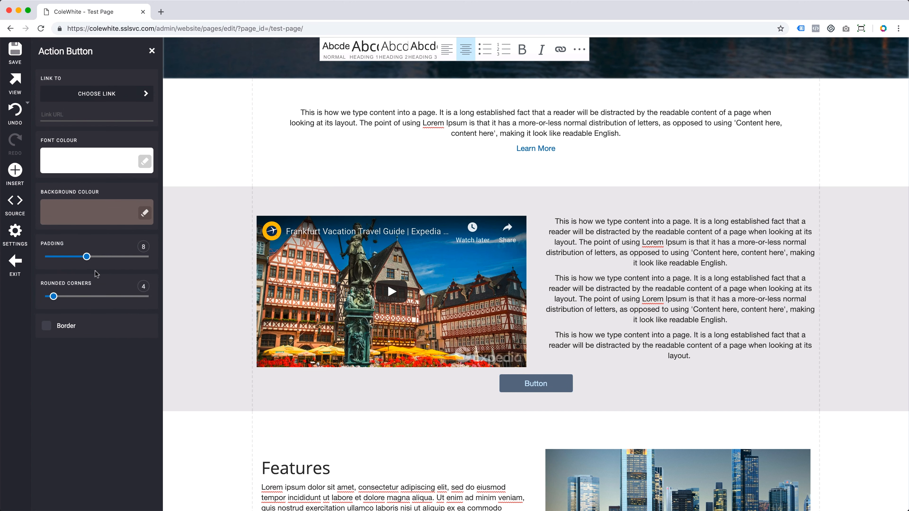
drag(54, 297, 67, 297)
Link the button to a file by uploading My File.pdf from the Desktop.
click(111, 94)
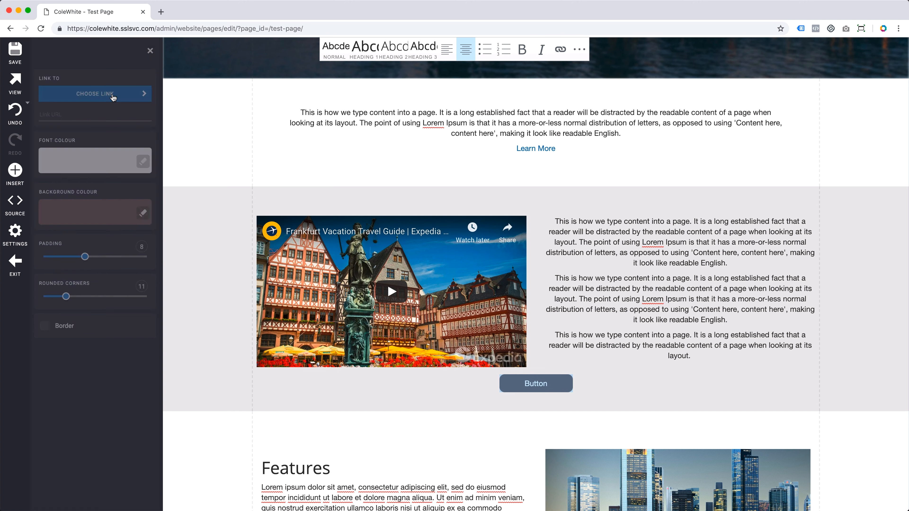
click(89, 223)
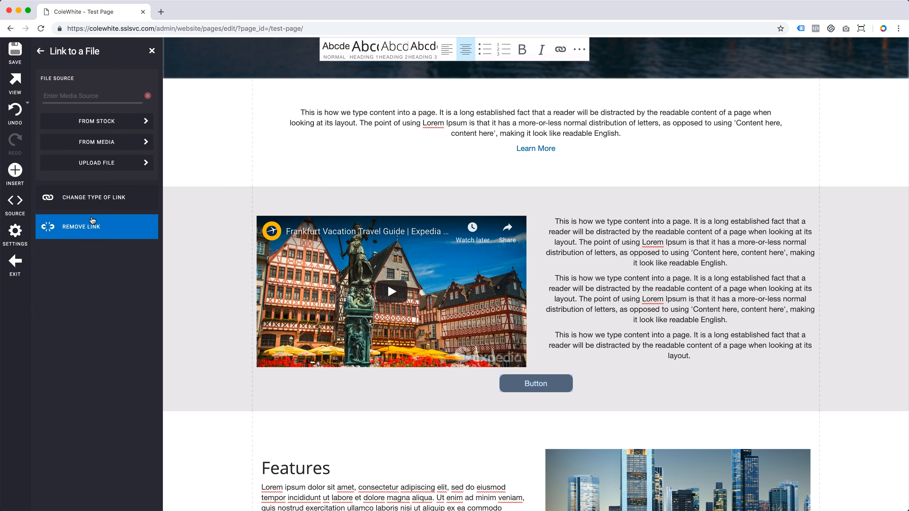
click(96, 167)
click(377, 72)
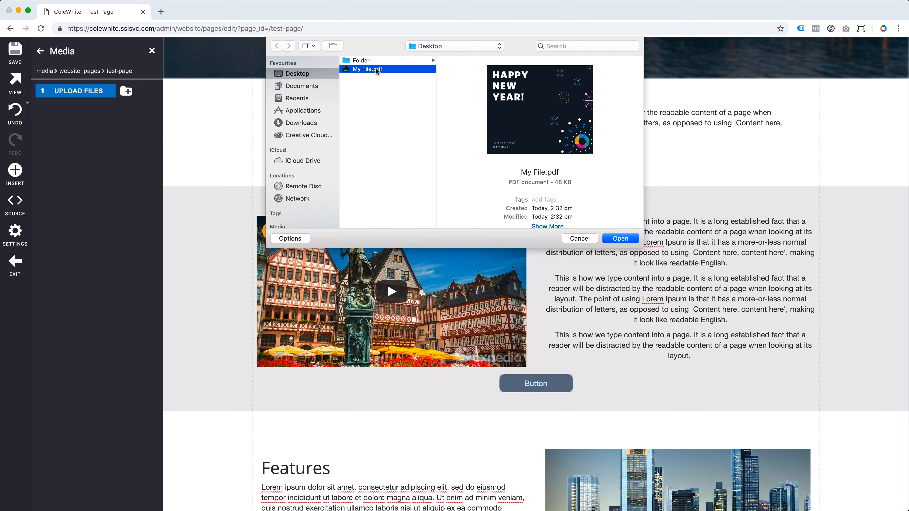
double_click(376, 69)
scroll(537, 286, down, 5)
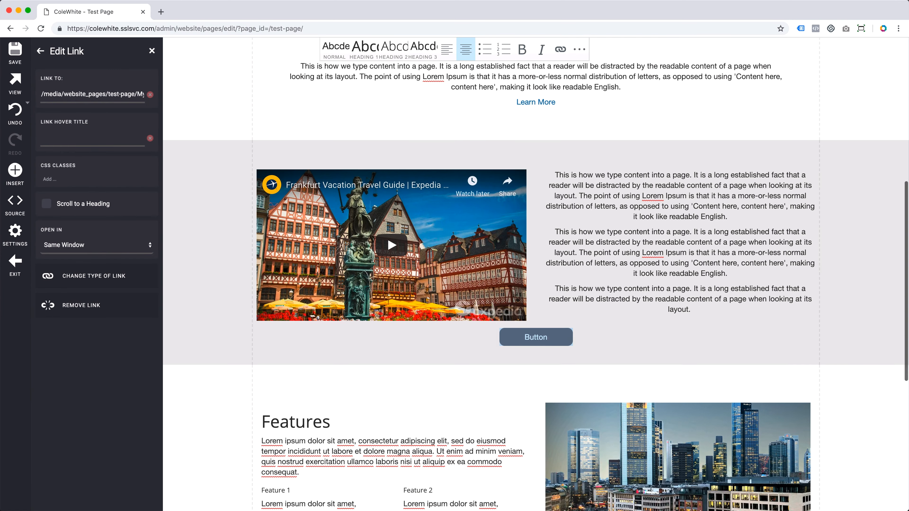
scroll(678, 359, down, 2)
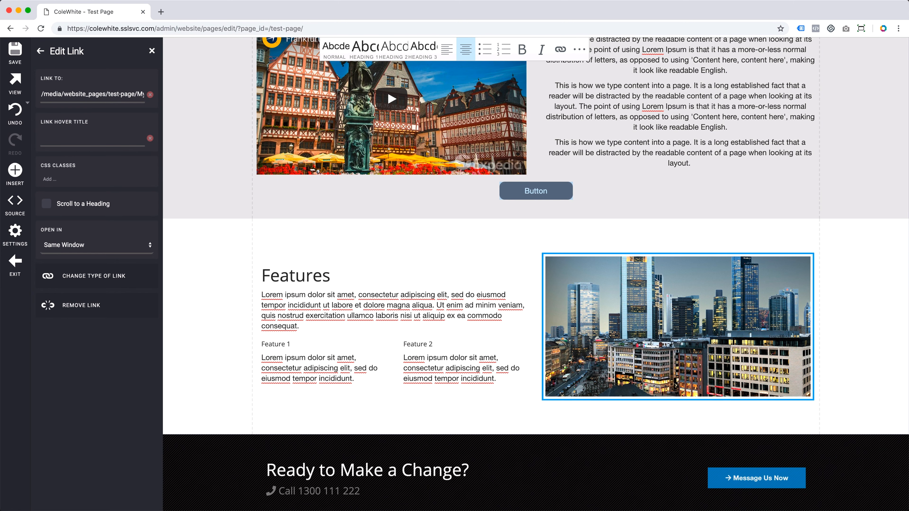
click(553, 293)
click(525, 290)
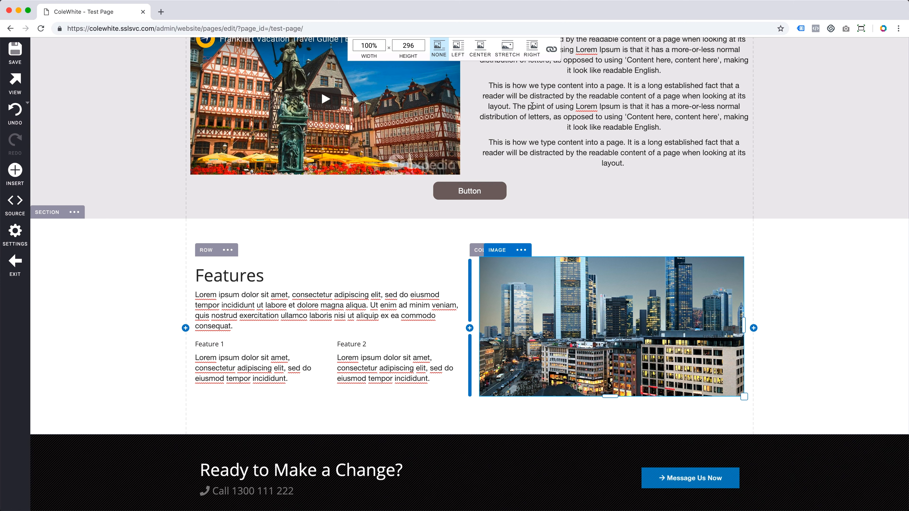
click(551, 48)
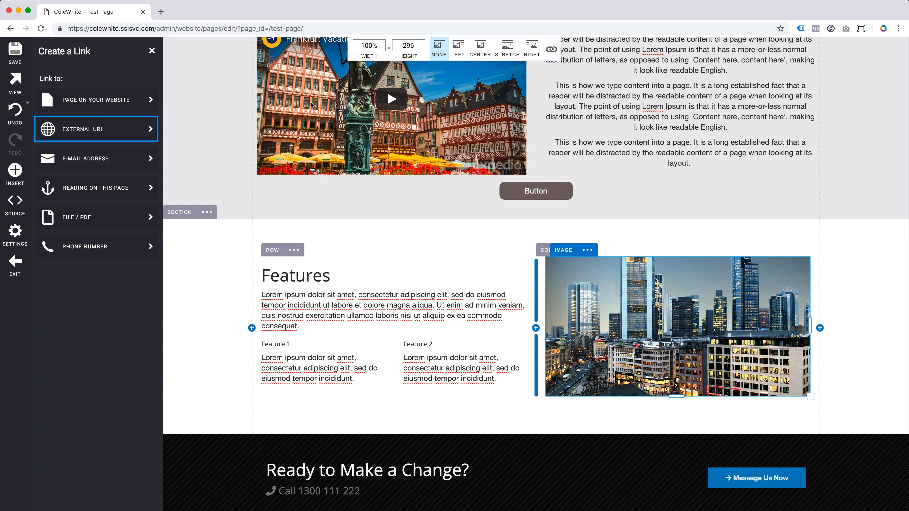
click(74, 138)
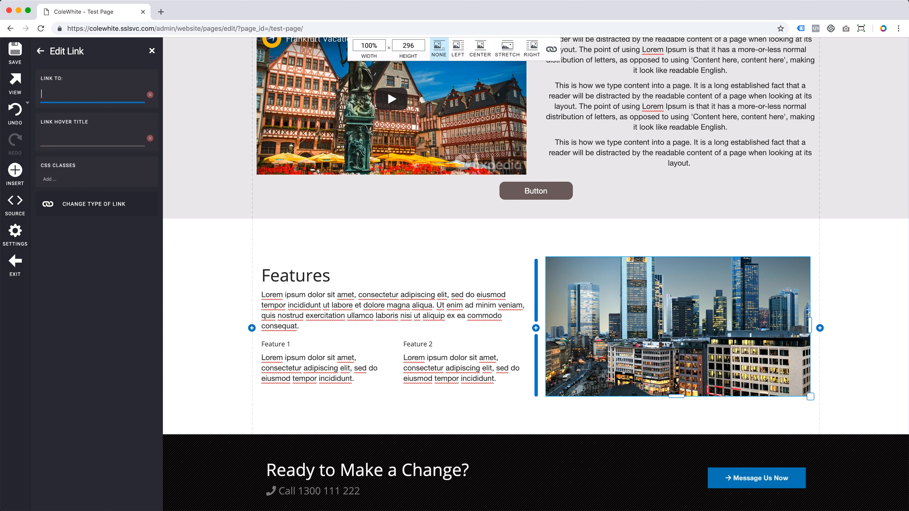
text(https://en.wikipedia.org/wiki/Frankfurt)
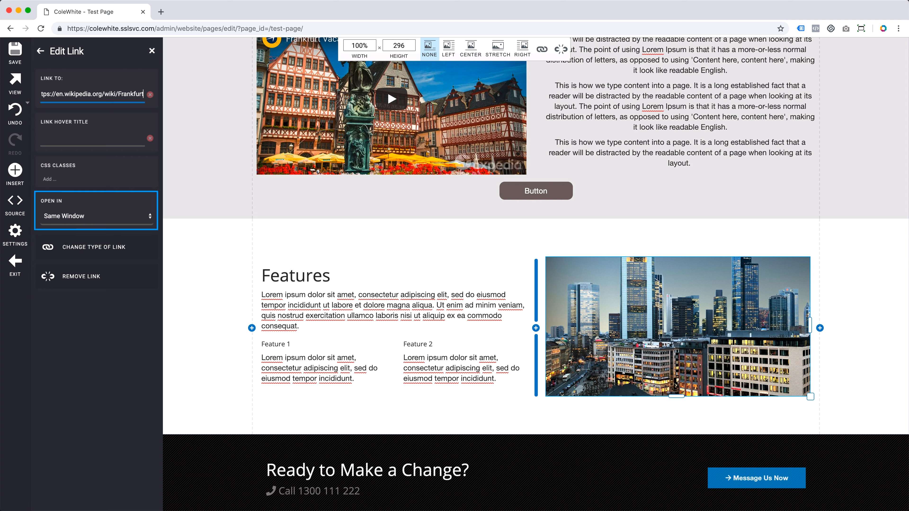
click(68, 216)
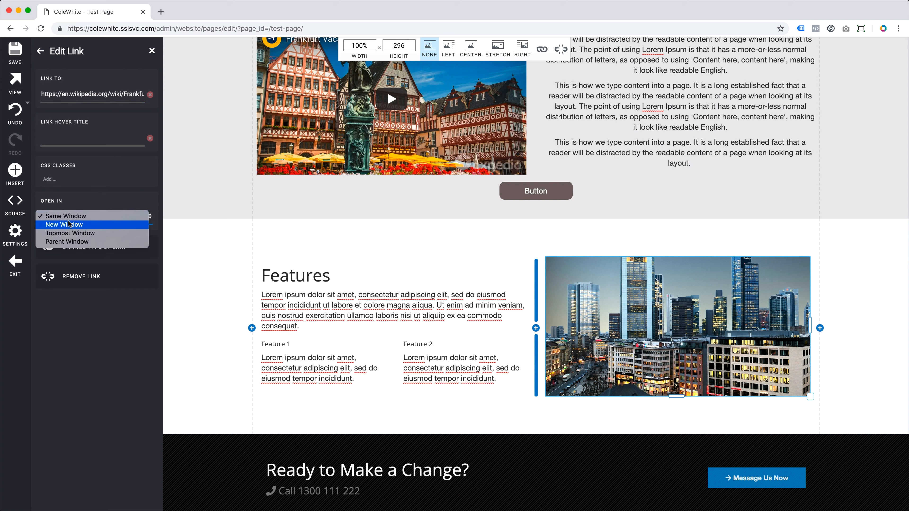
click(68, 225)
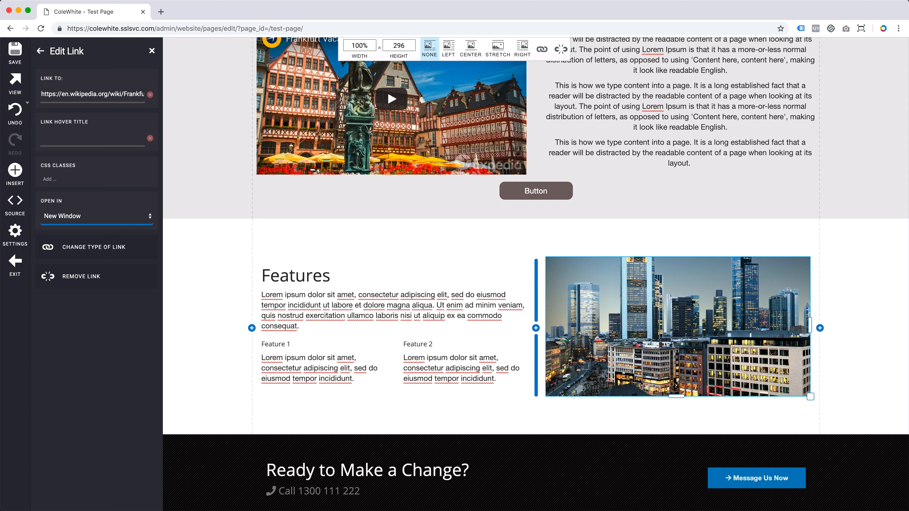
Insert a map element below the Features section, above the footer banner.
click(15, 170)
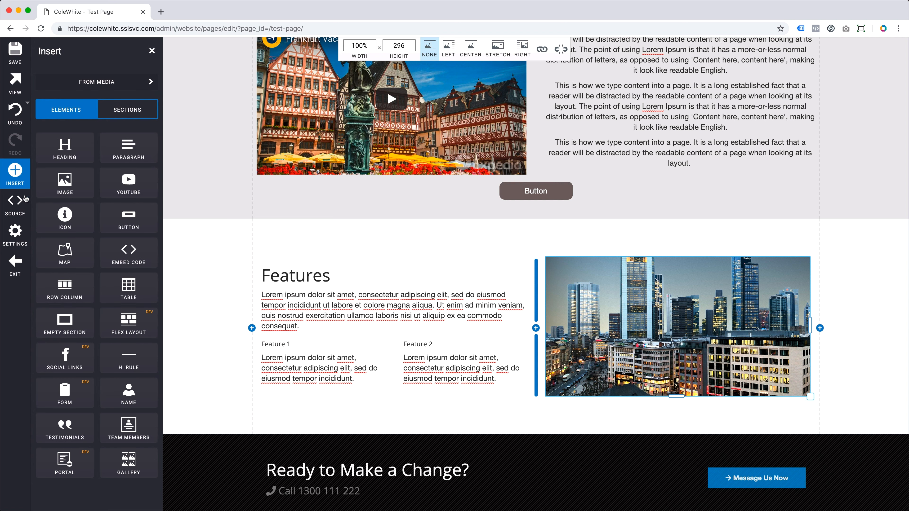
drag(64, 253, 366, 435)
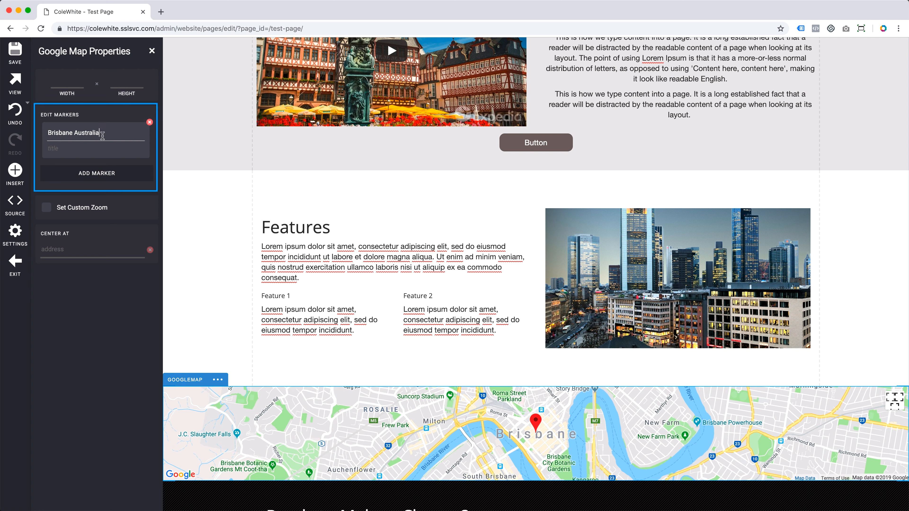
Set the map marker's address to Frankfurt, Germany and save the page.
drag(102, 135, 51, 125)
text(Frankfurt, Germany)
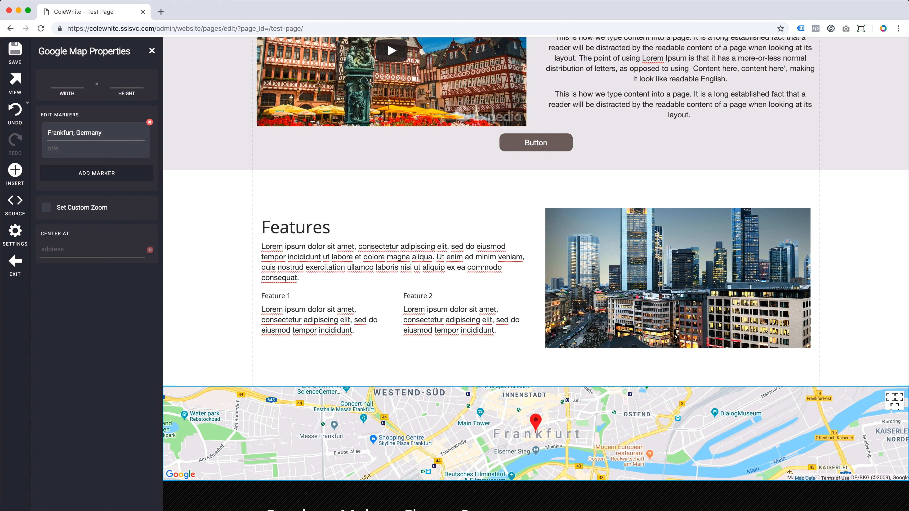
click(15, 52)
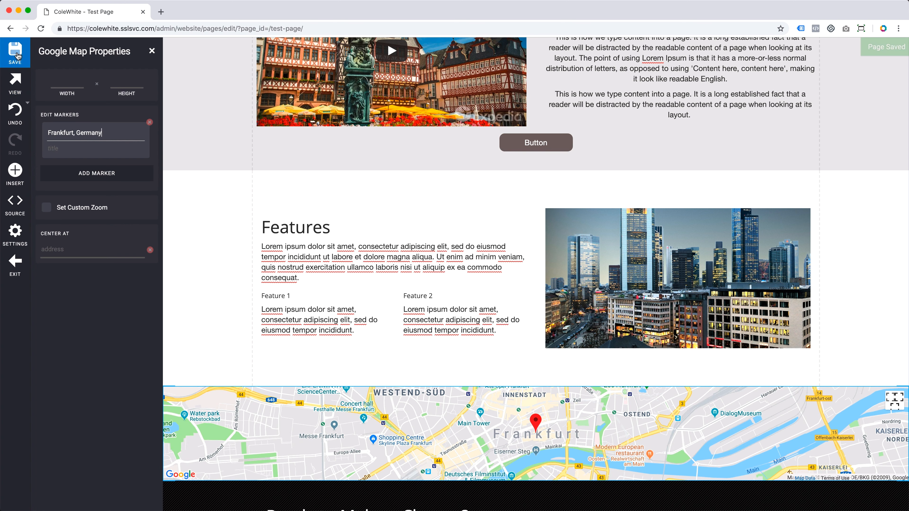
View the live test page and review its layout from the header banner down to the map and back.
click(14, 82)
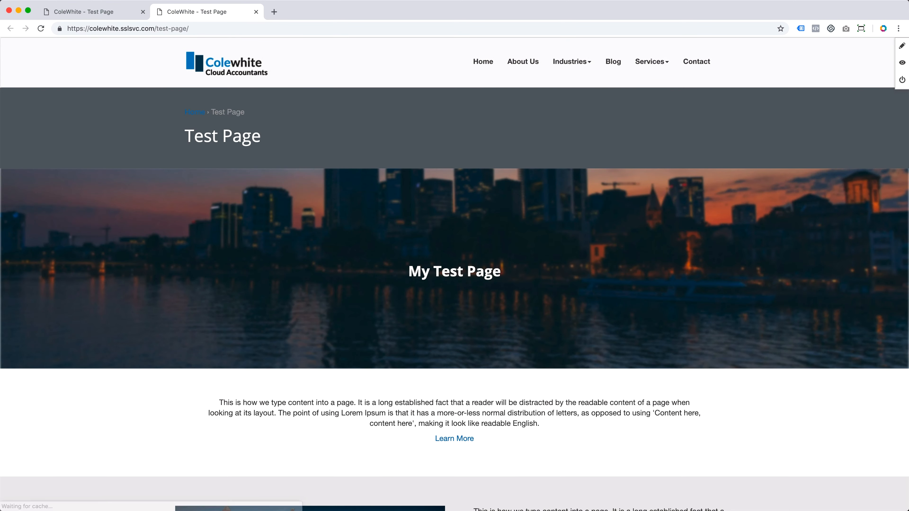
scroll(455, 274, down, 10)
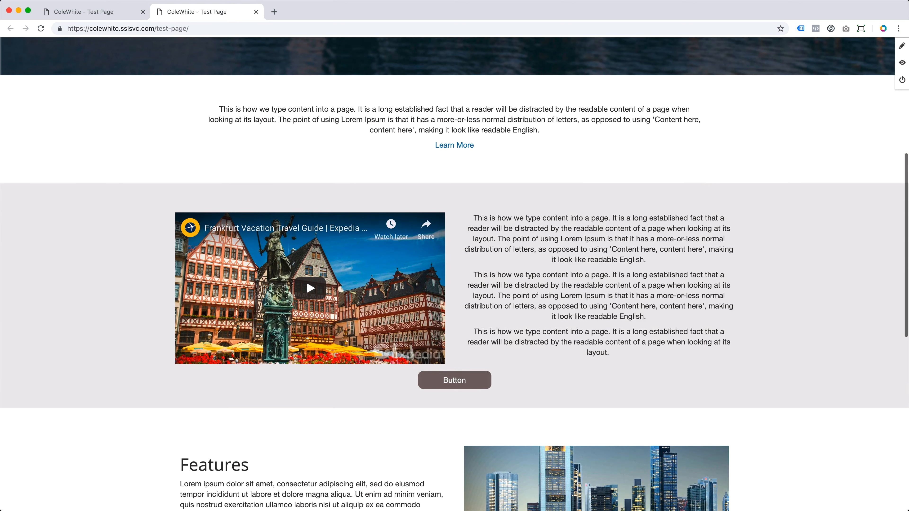
scroll(455, 274, down, 4)
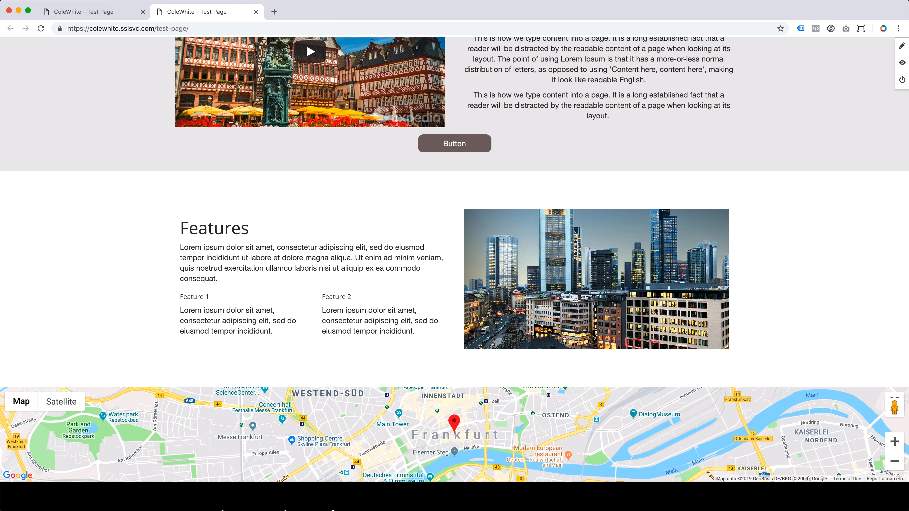
scroll(455, 274, up, 12)
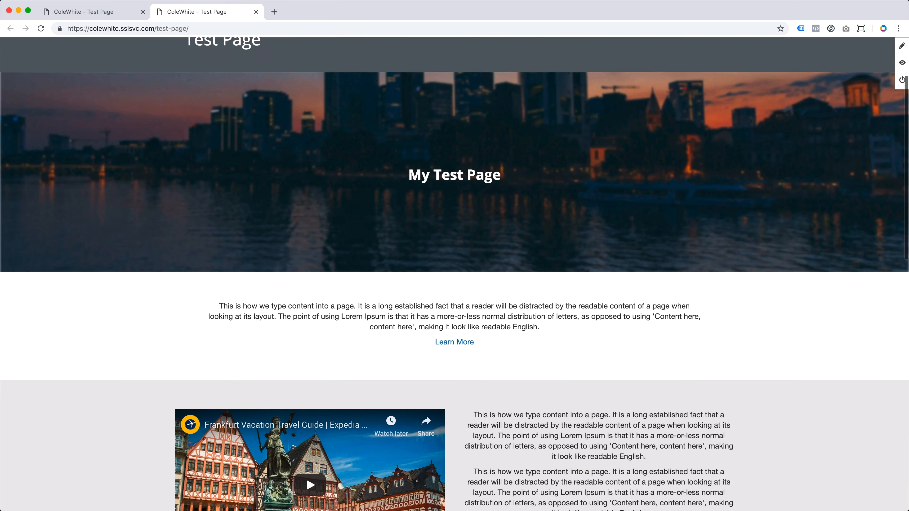
scroll(454, 274, up, 3)
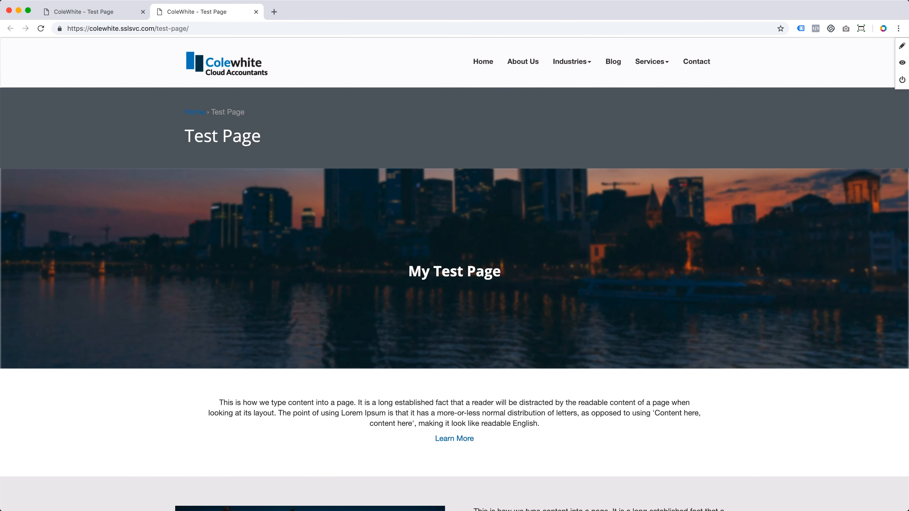